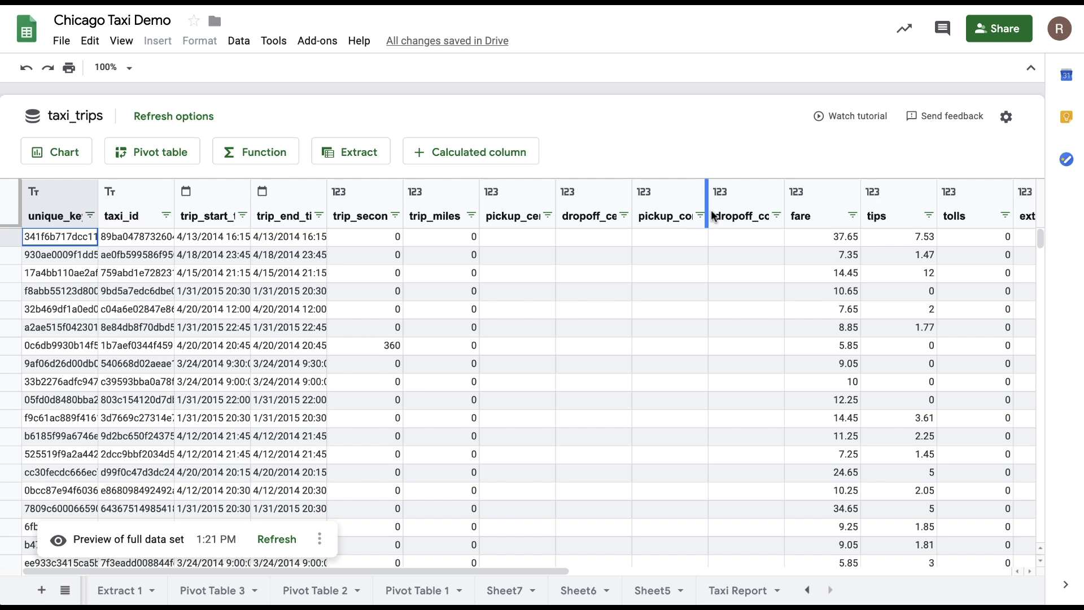
Step: Confirm the Taxi Report fare-and-tips chart and payment pie chart were last updated at 1:18 PM
left_click(722, 587)
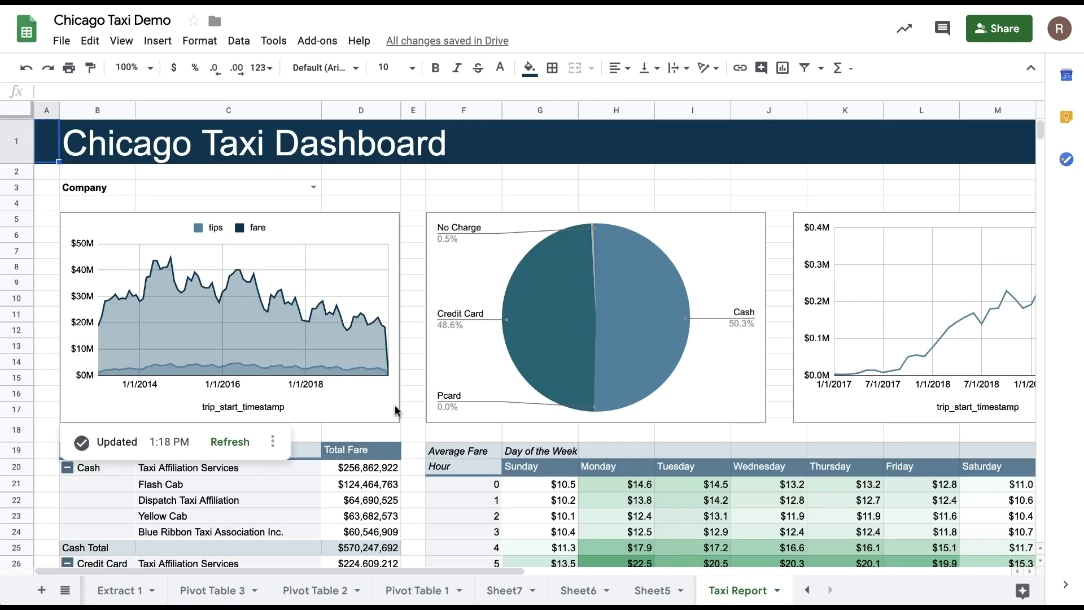
left_click(367, 410)
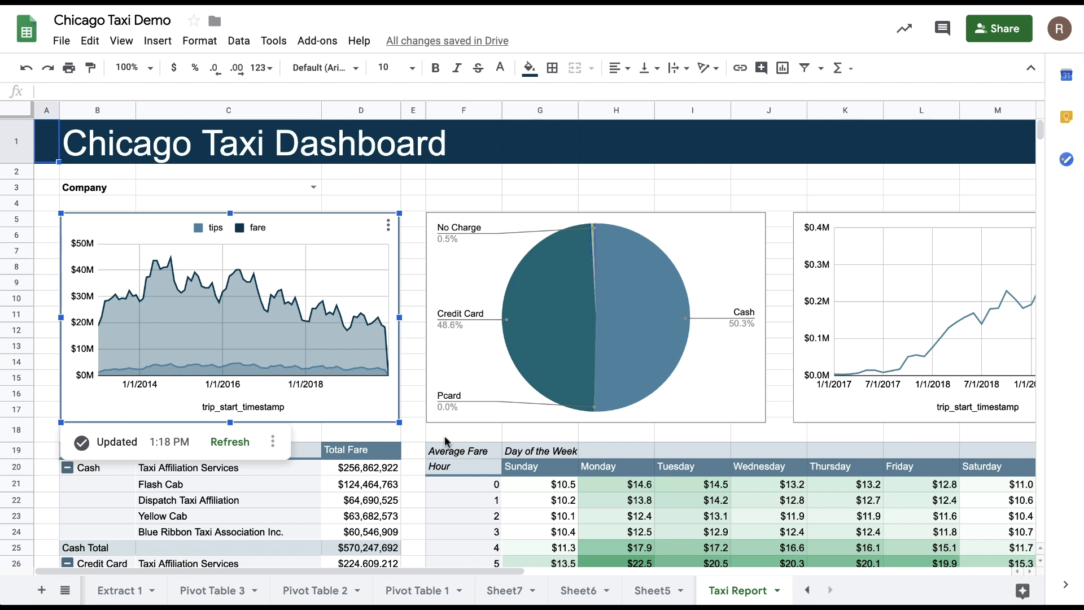
left_click(479, 381)
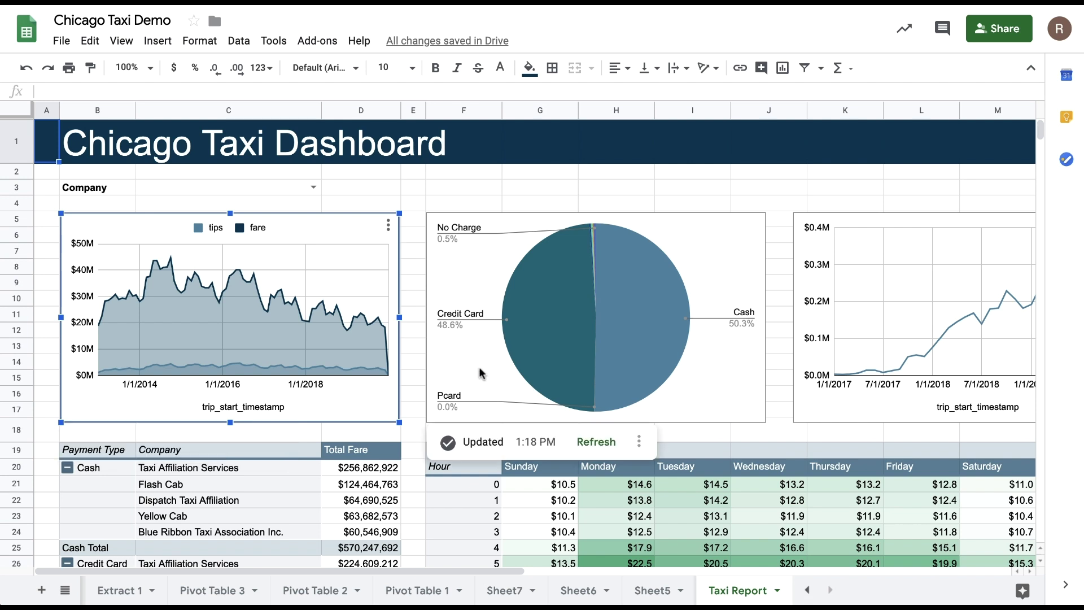
left_click(590, 441)
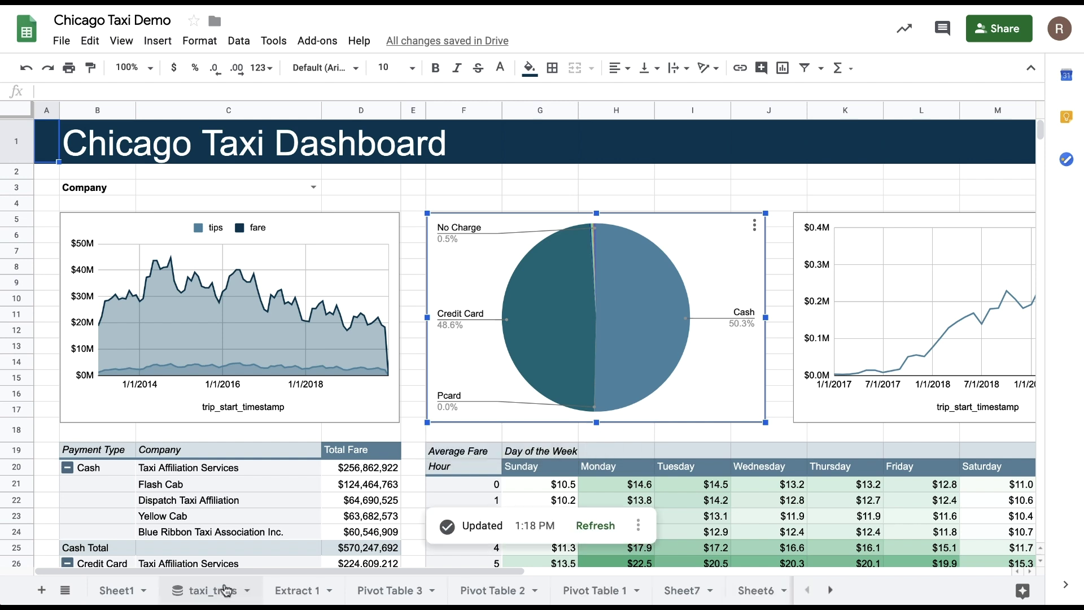
Step: Refresh all taxi_trips pivot tables, functions, extracts and charts from the Refresh options panel
left_click(213, 590)
left_click(187, 116)
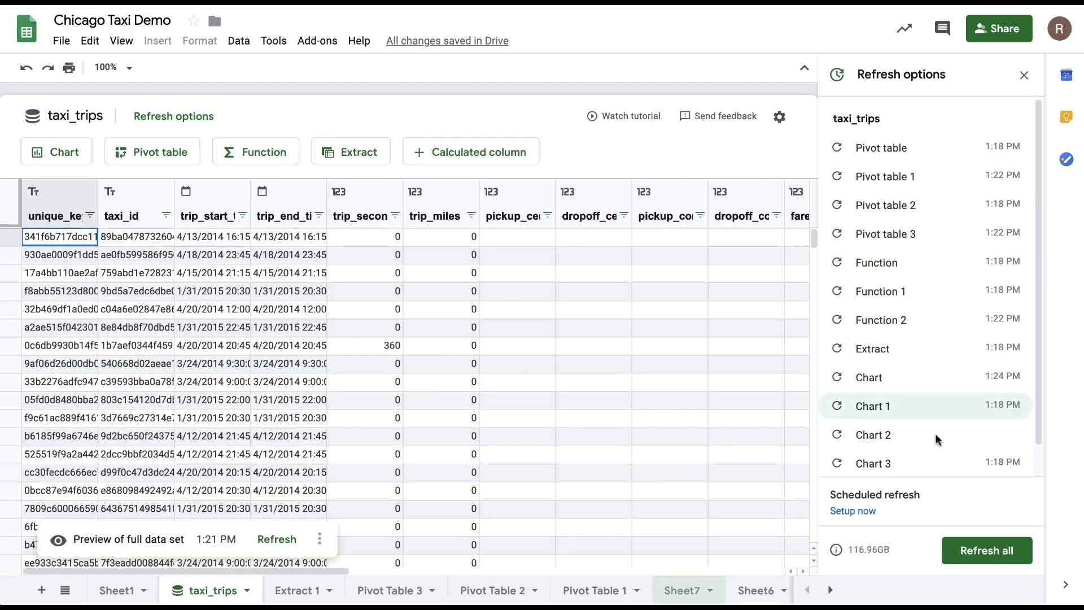
left_click(968, 552)
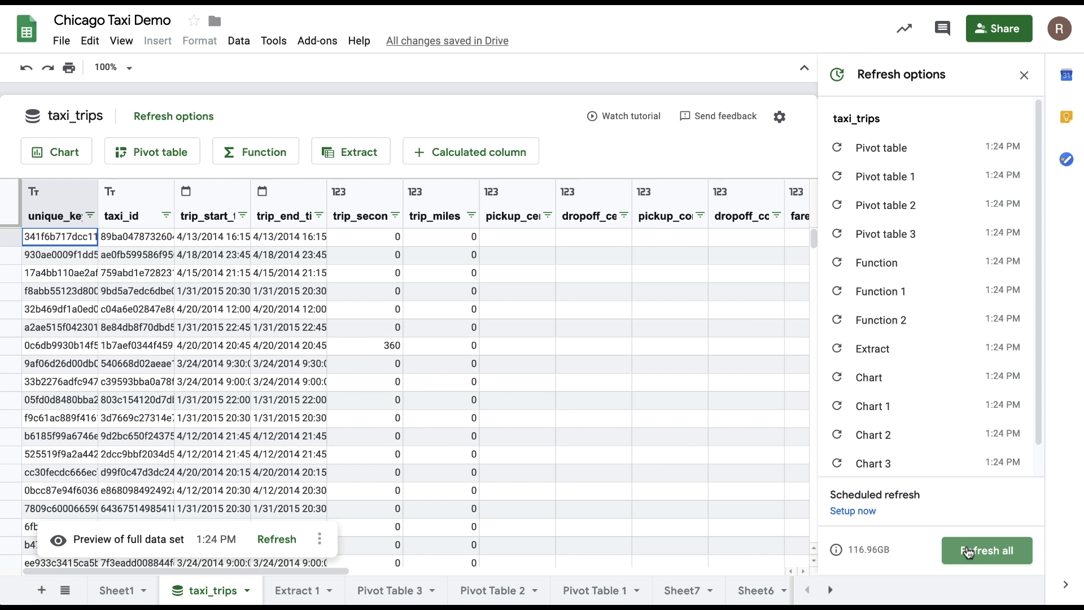
left_click(855, 511)
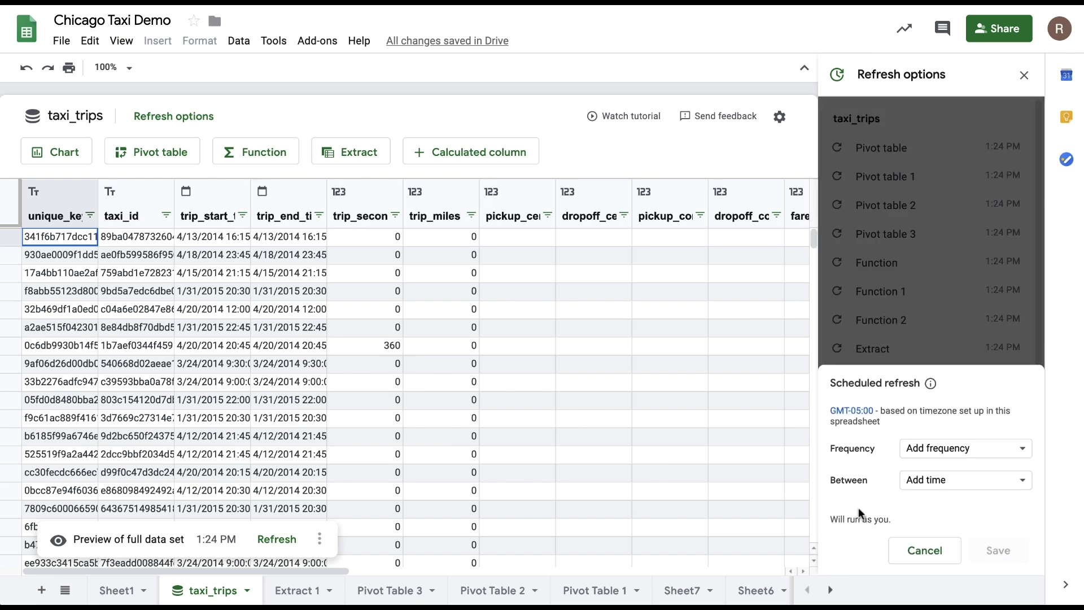
Step: Review the daily, weekly and monthly frequency choices for the scheduled refresh
left_click(925, 449)
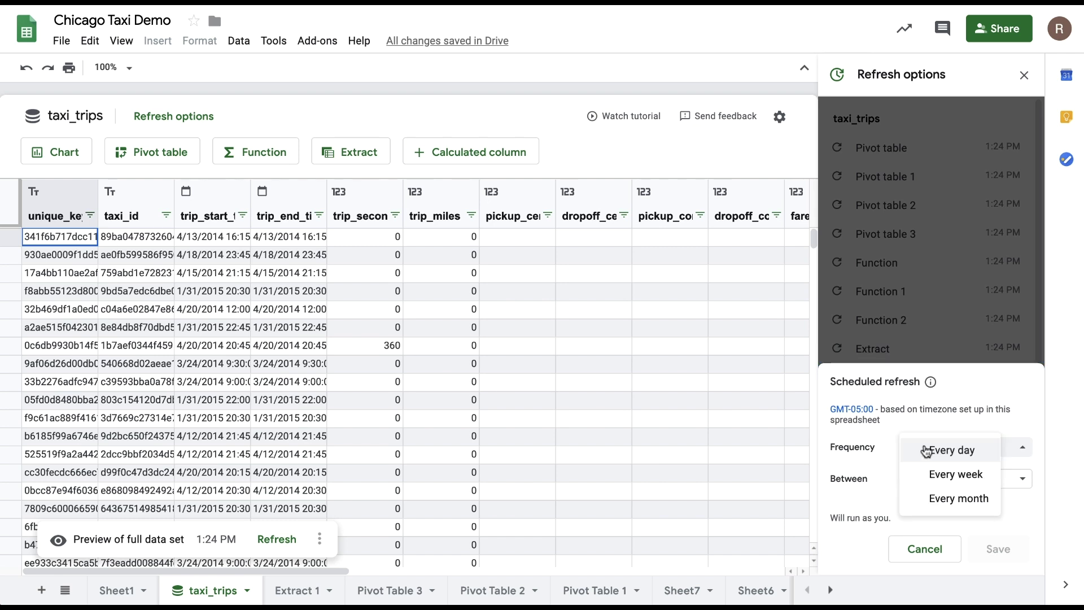
left_click(927, 498)
left_click(884, 481)
Step: Browse the four-hour time windows the scheduled refresh can run between
left_click(885, 488)
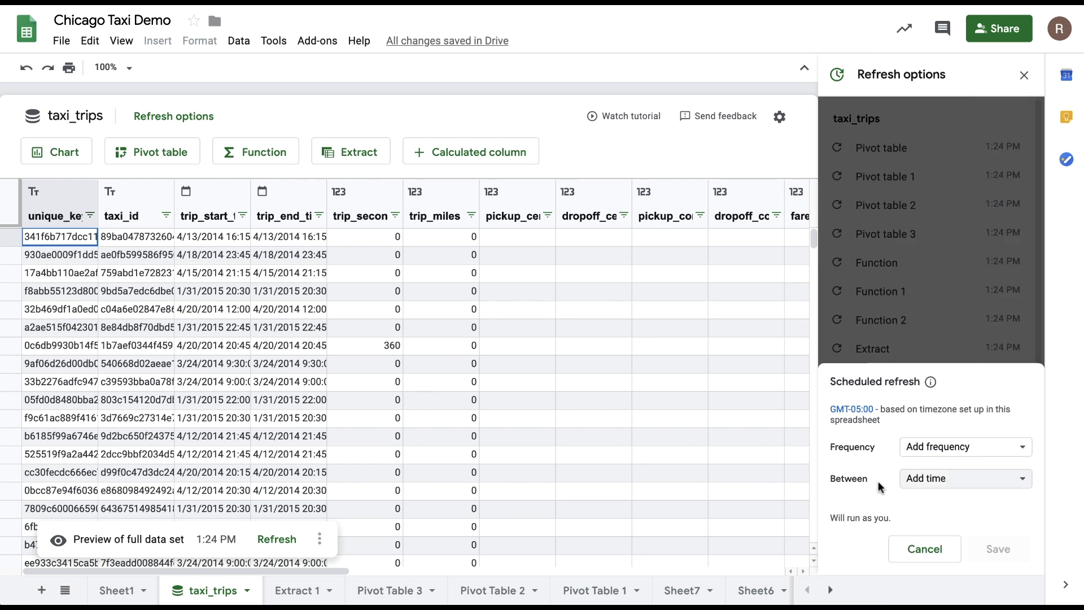
left_click(926, 487)
left_click(888, 485)
left_click(923, 447)
left_click(923, 451)
left_click(924, 479)
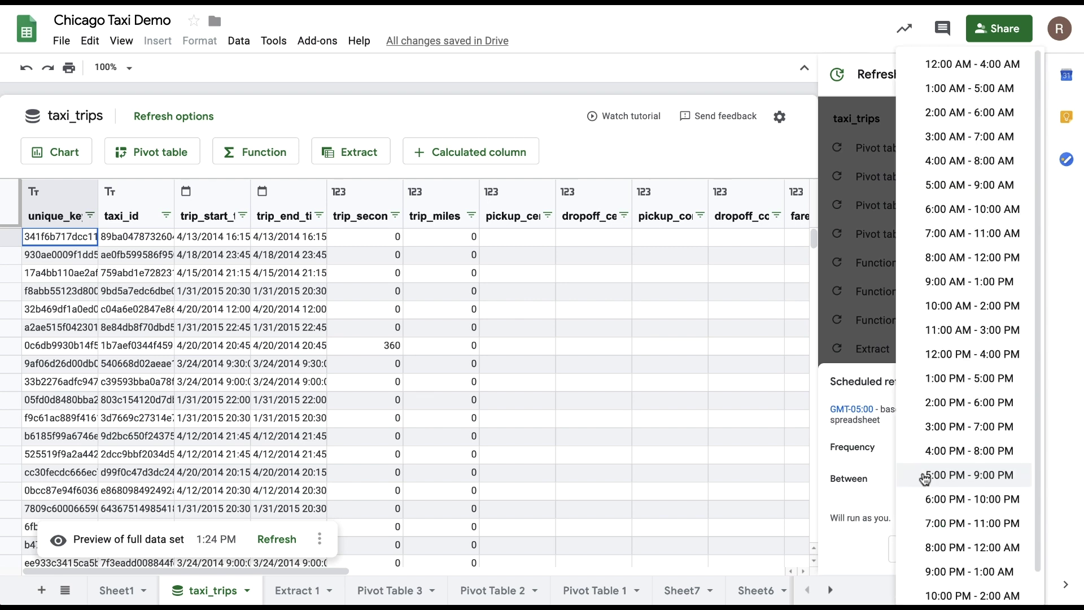